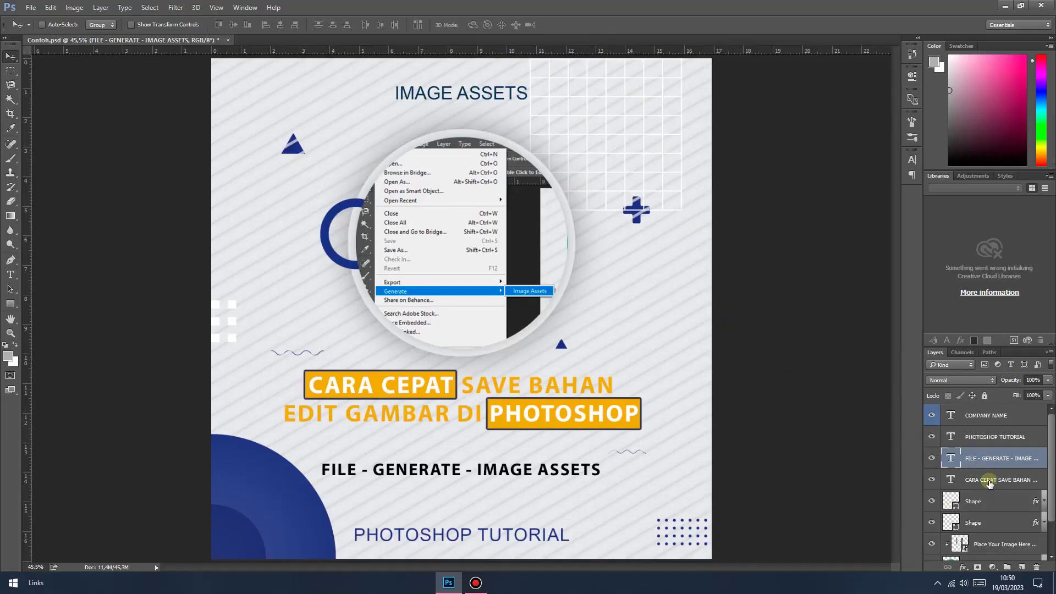
Hide every layer except the FILE - GENERATE text, briefly opening the File menu
click(932, 415)
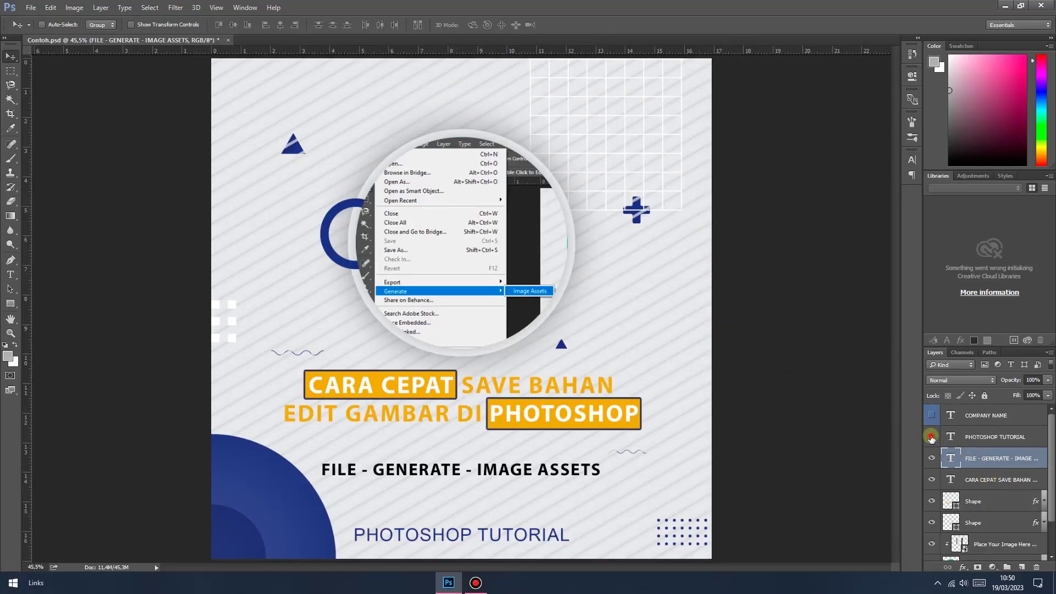
click(932, 437)
drag(932, 481, 934, 559)
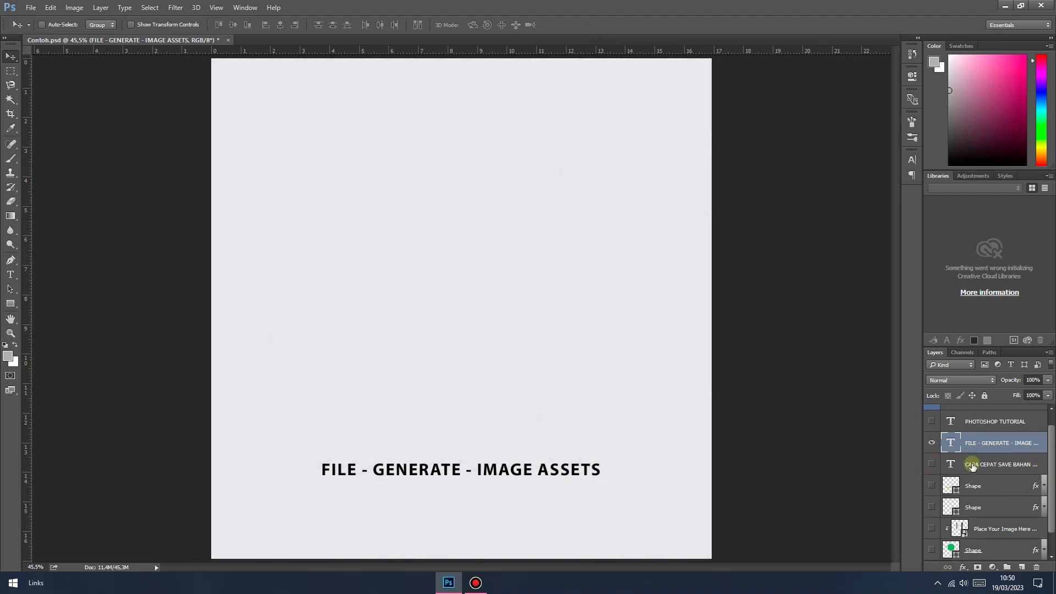
click(31, 8)
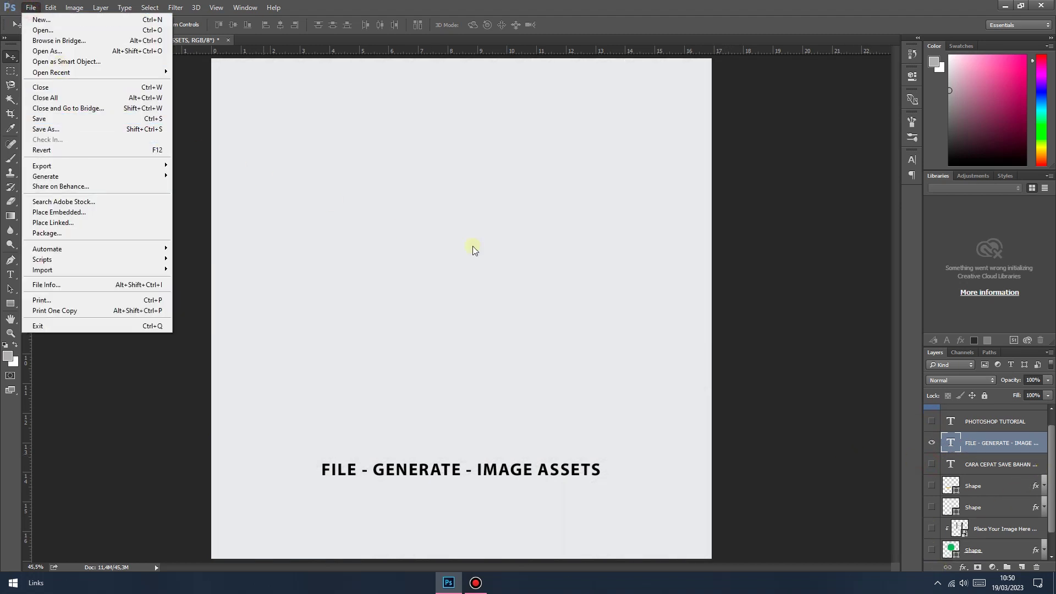
click(753, 256)
Make the hidden text layers, image circle and design graphics visible again
scroll(985, 441, up, 2)
drag(932, 415, 933, 545)
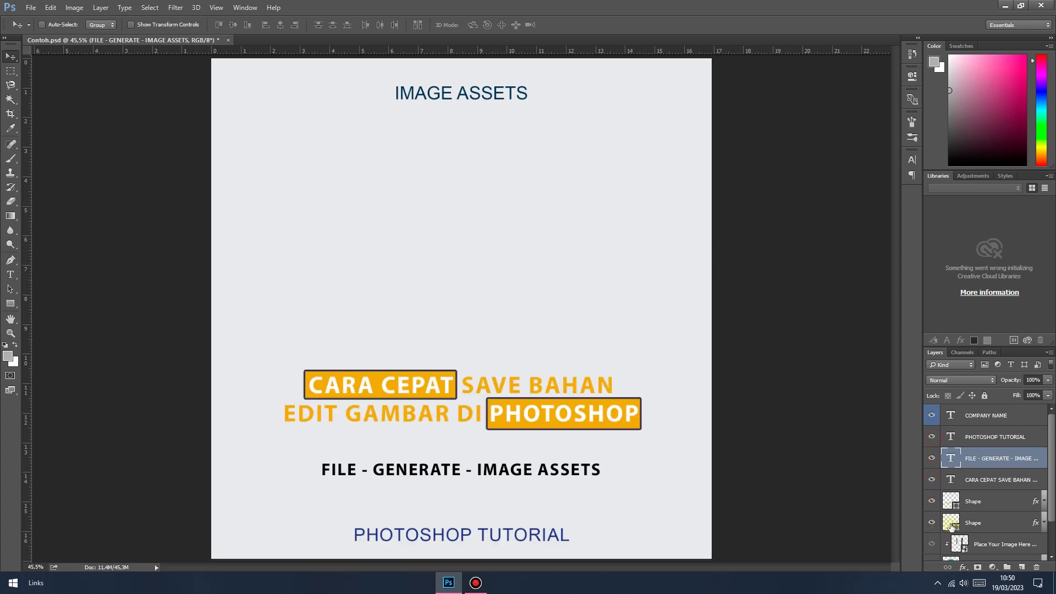
scroll(954, 456, down, 2)
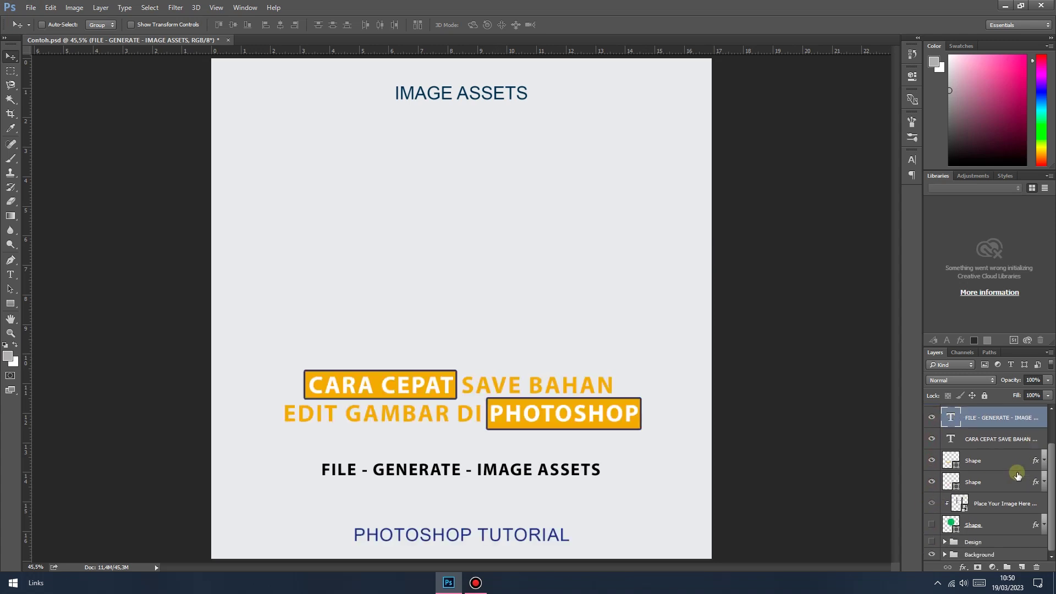
click(933, 527)
scroll(1004, 487, up, 2)
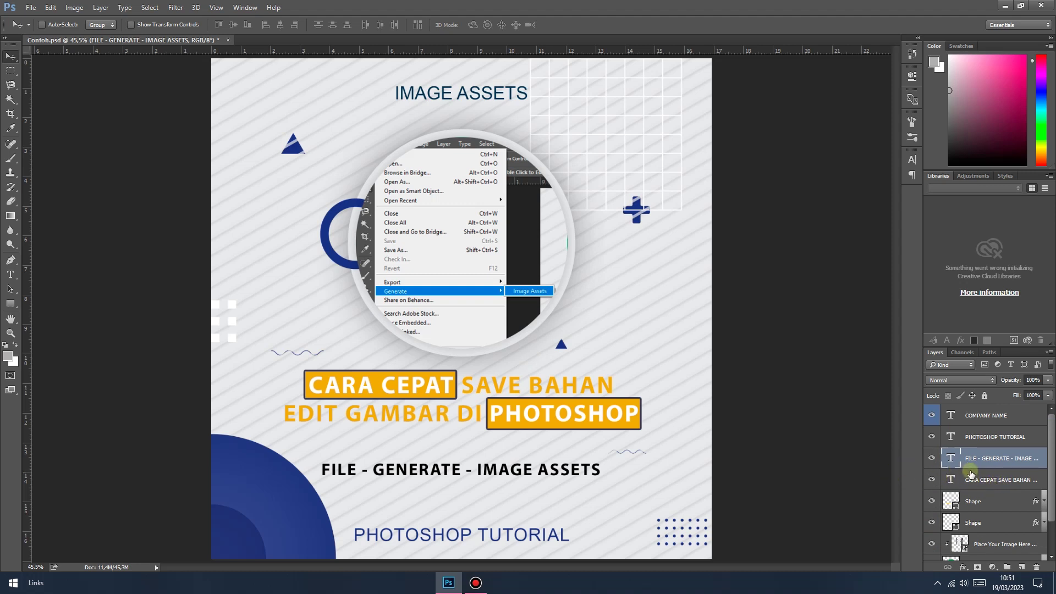
Open the exported CARA CEPAT PNG from the Contoh-assets folder in Photos
double_click(1000, 460)
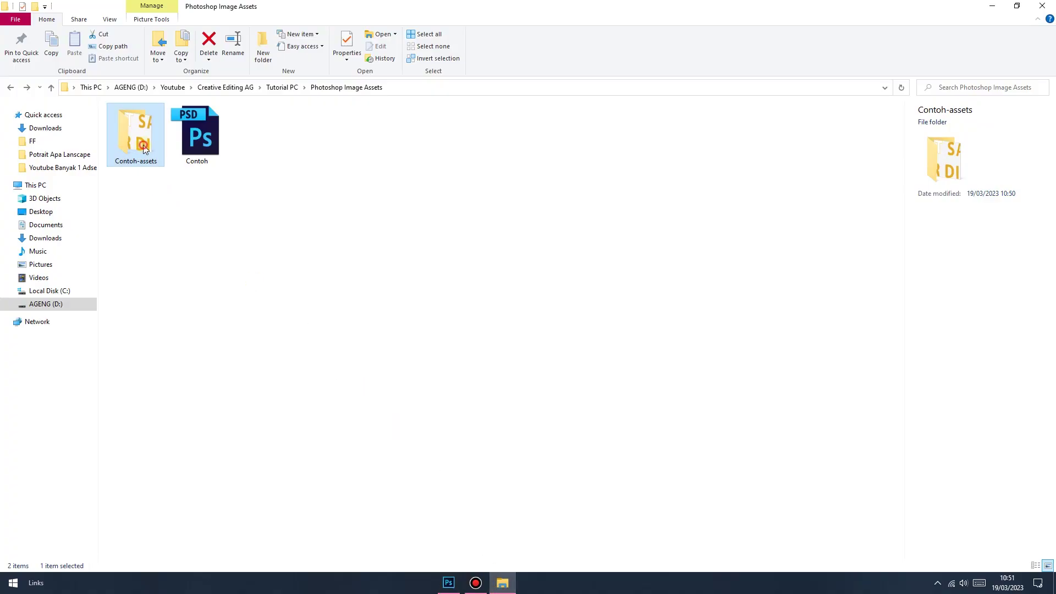
double_click(144, 149)
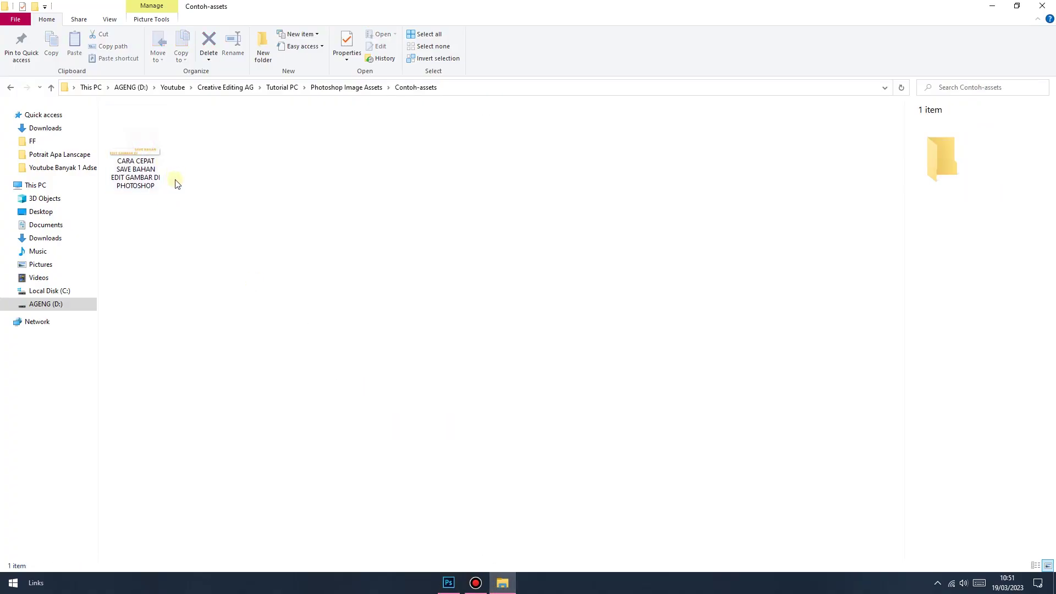
double_click(150, 144)
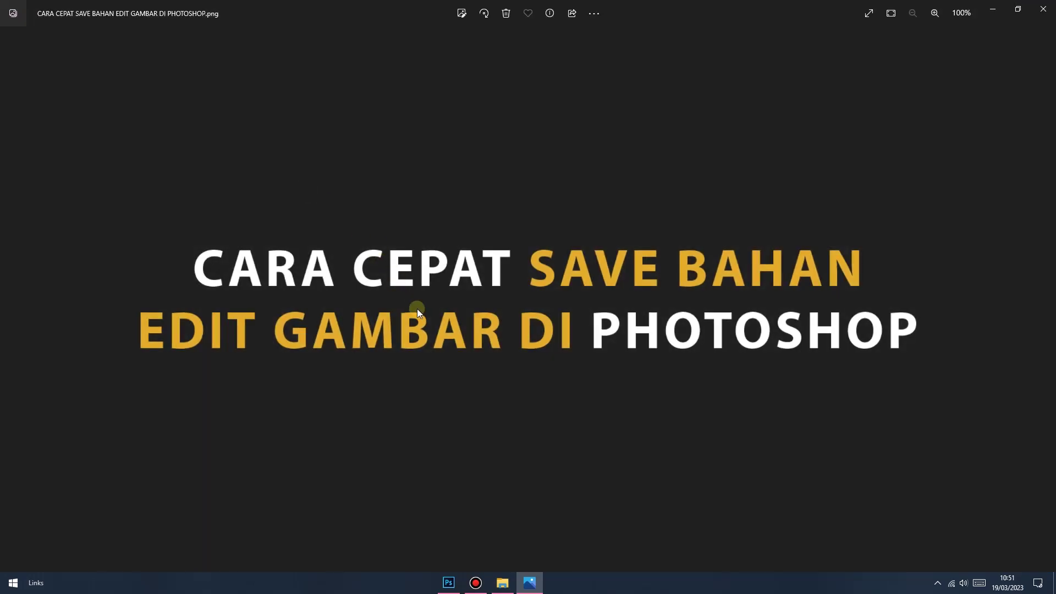
Close the Photos preview of the CARA CEPAT image
click(1044, 8)
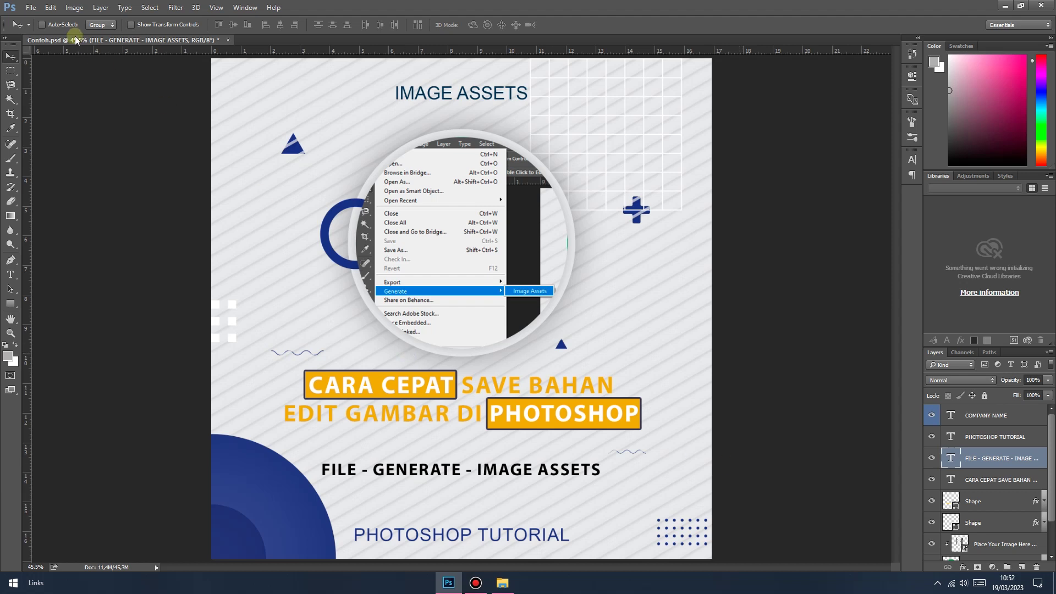
Check Image Assets under File > Generate and select the PHOTOSHOP TUTORIAL layer
click(31, 8)
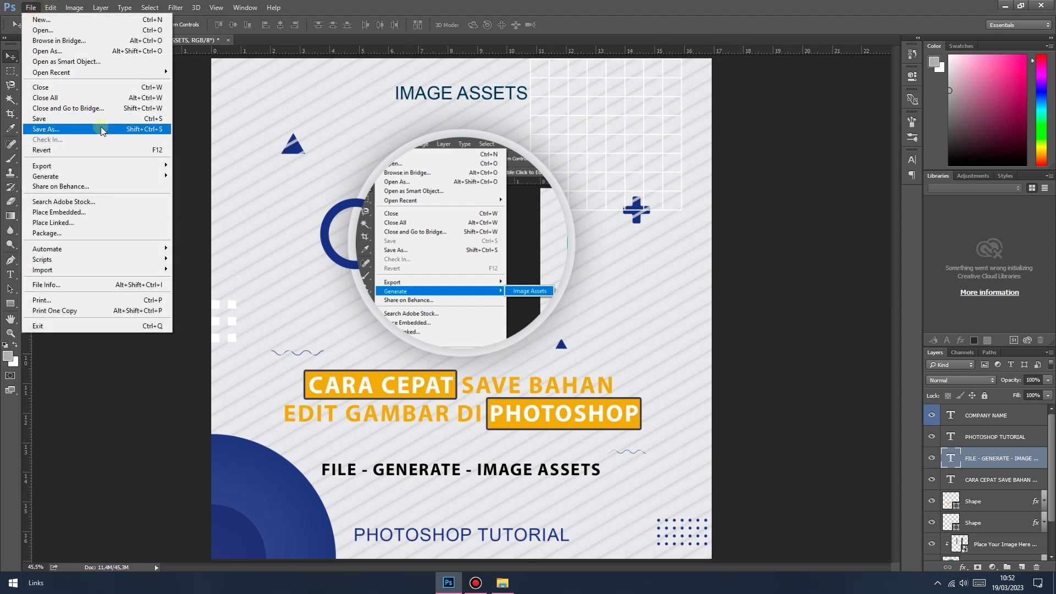
click(752, 329)
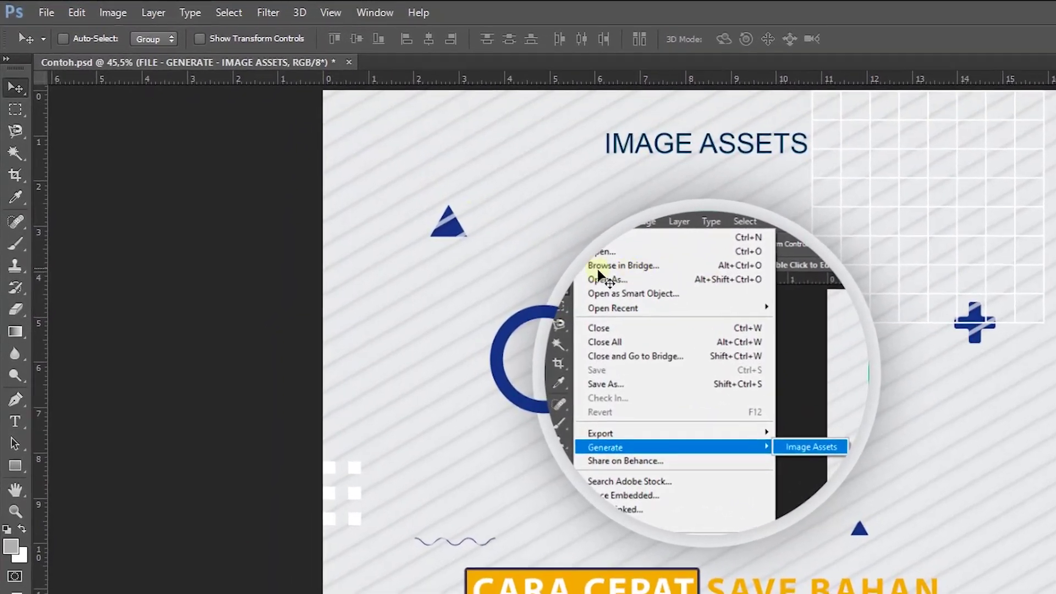
click(46, 13)
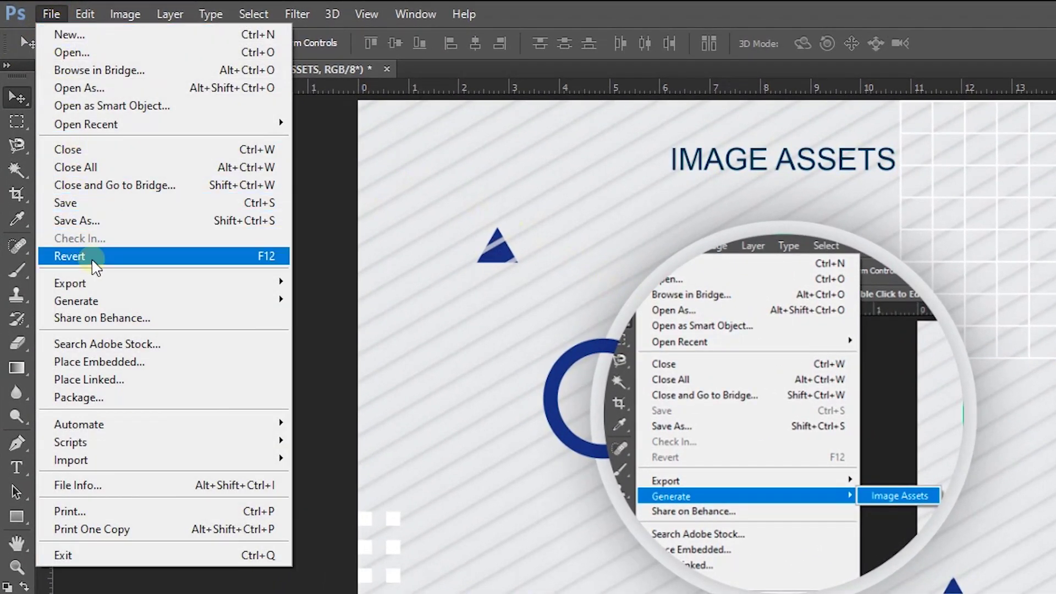
mouse_move(160, 300)
mouse_move(280, 300)
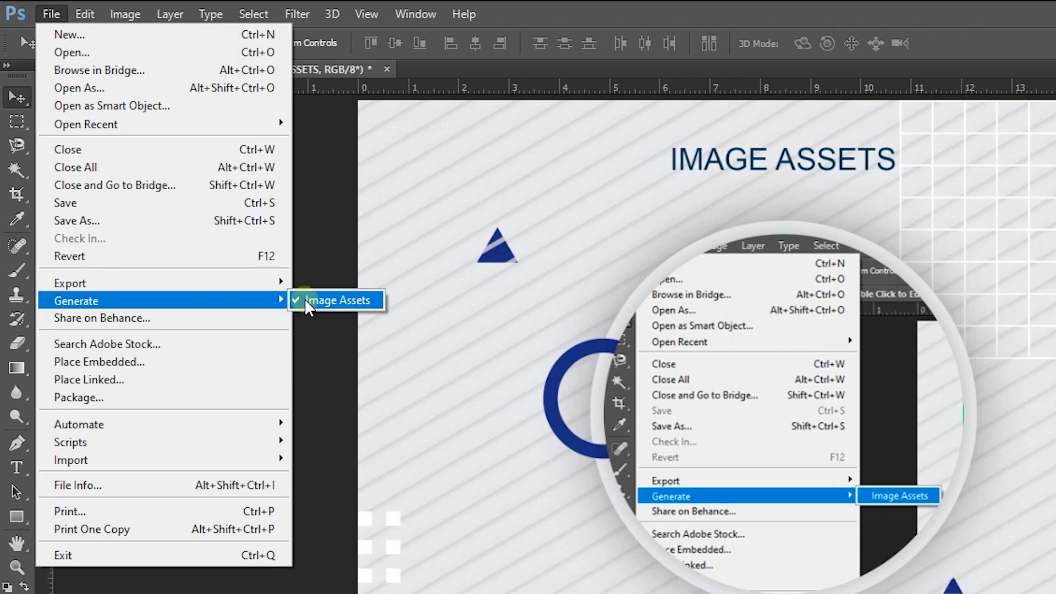
click(307, 301)
click(51, 14)
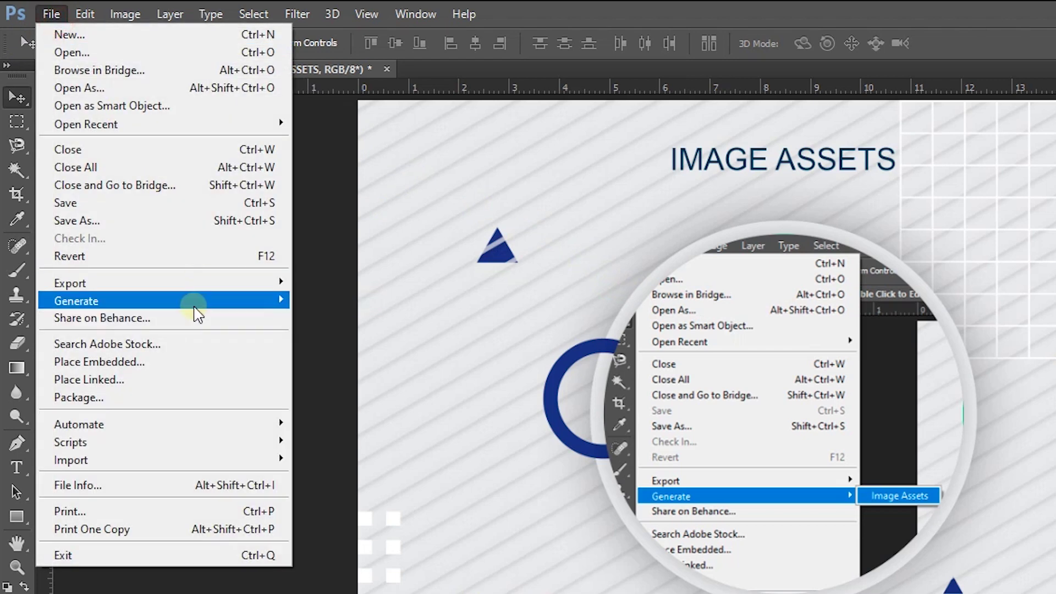
click(308, 231)
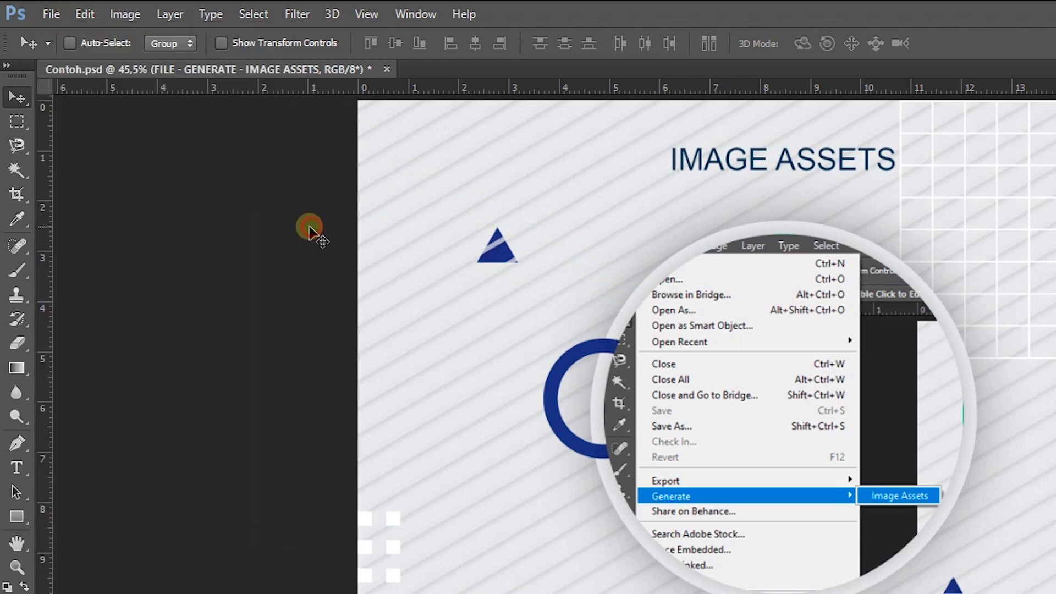
click(53, 15)
mouse_move(76, 301)
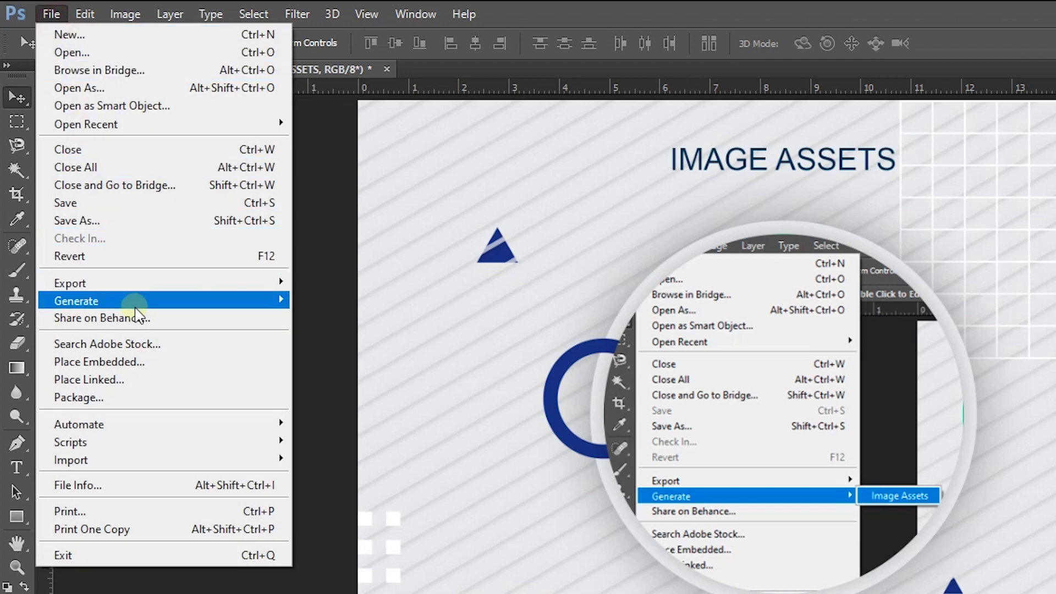
click(325, 307)
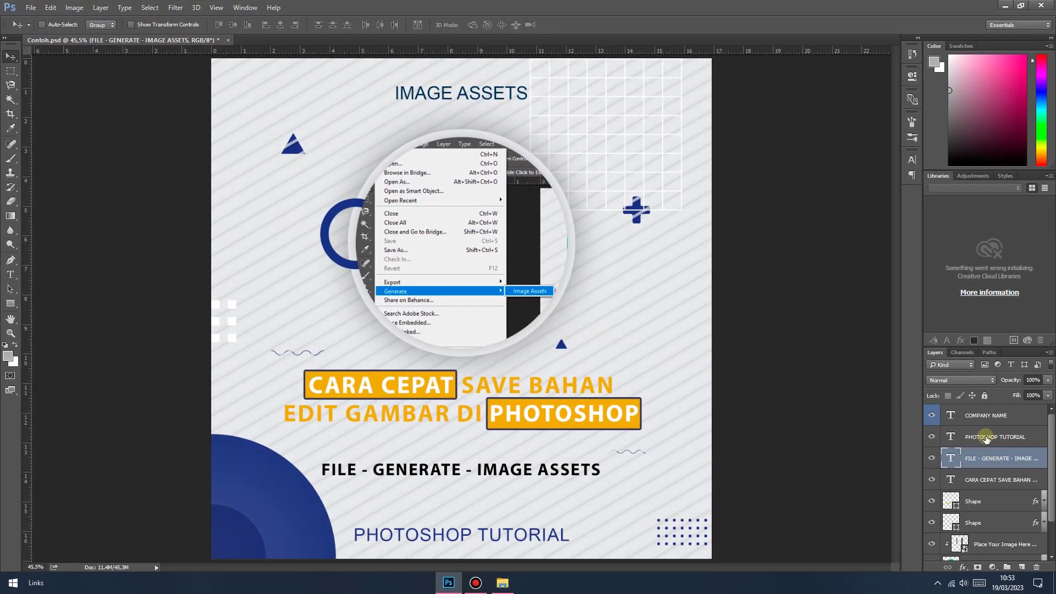
click(987, 439)
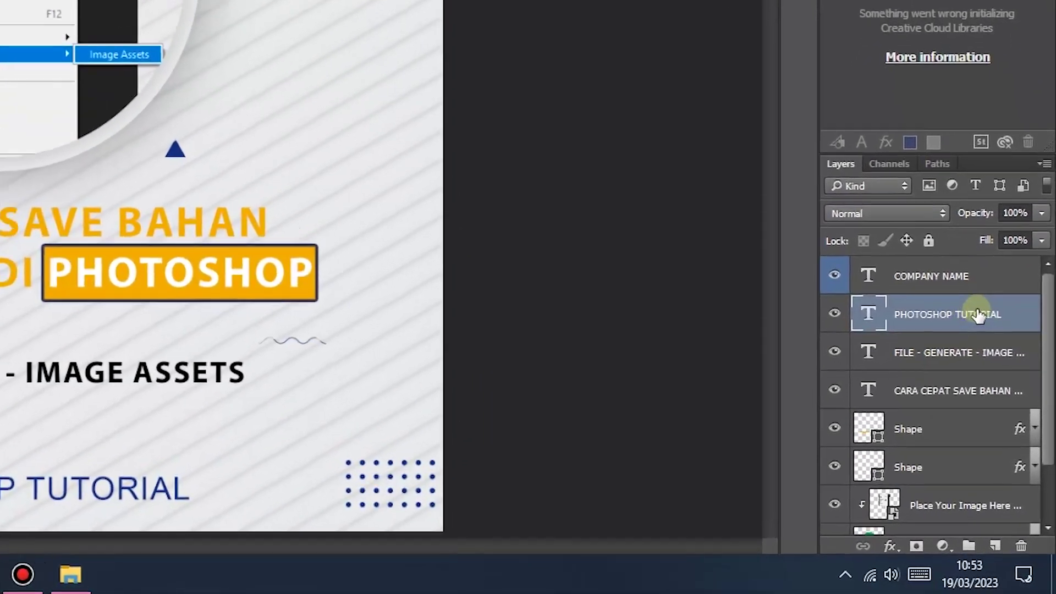
Append .png to the PHOTOSHOP TUTORIAL layer name, making it 'PHOTOSHOP TUTORIAL.png'
double_click(978, 316)
click(994, 314)
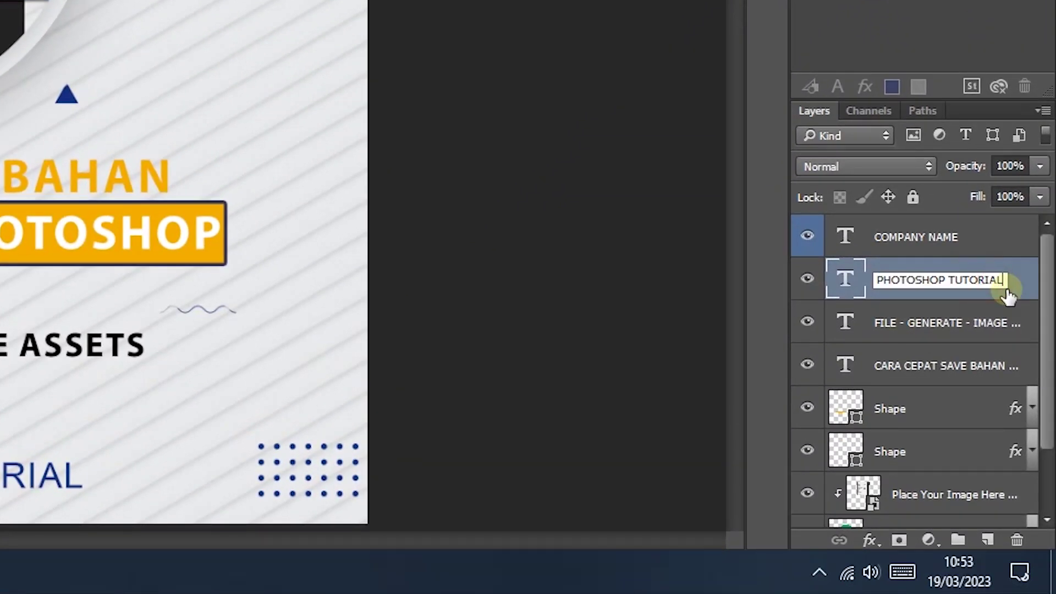
text(.png)
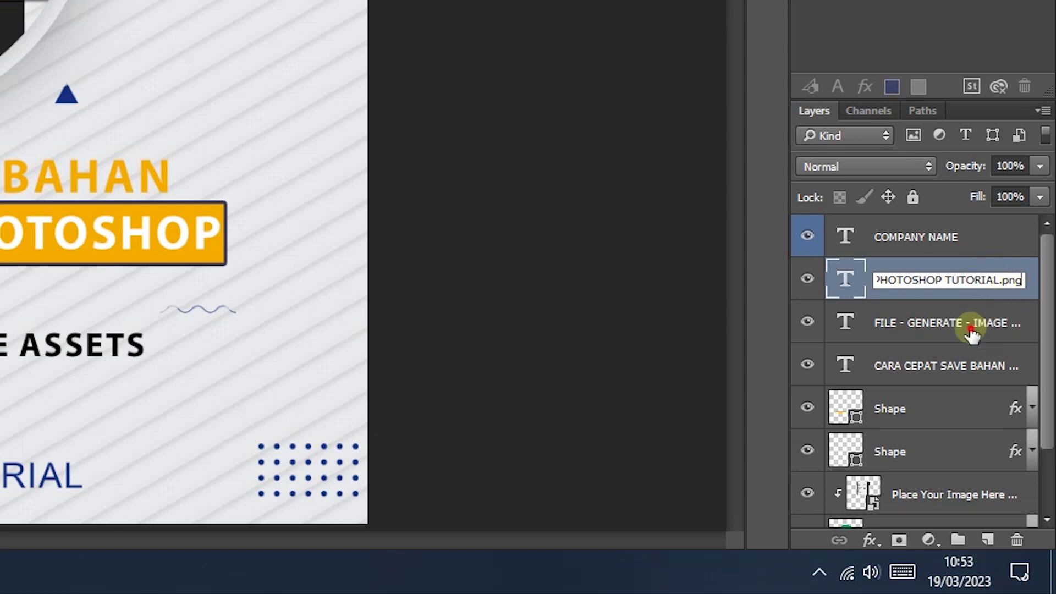
click(969, 328)
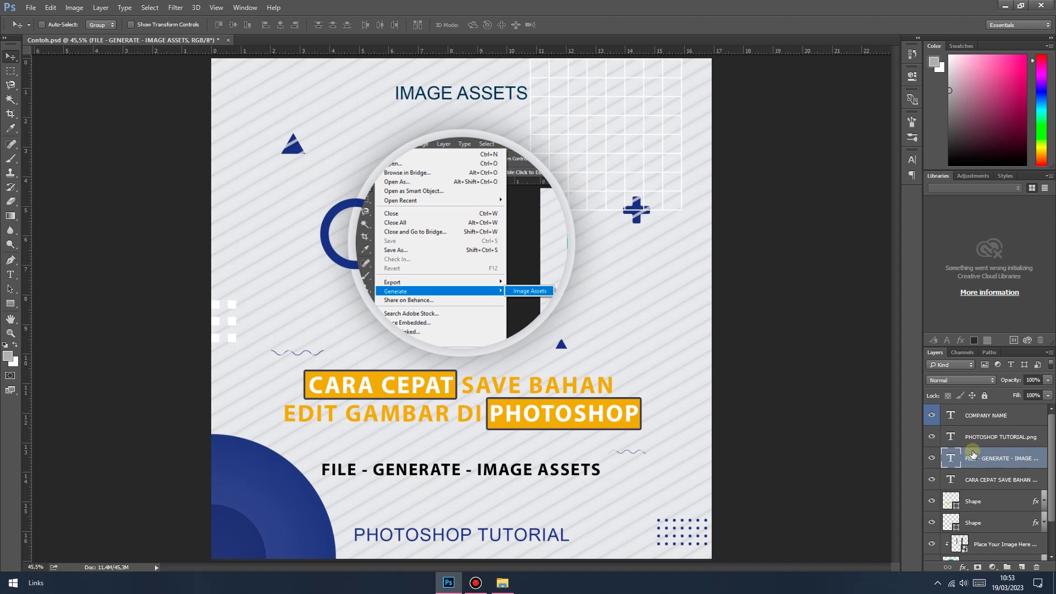
Navigate File Explorer via Tutorial PC and Photoshop Image Assets into Contoh-assets
click(508, 582)
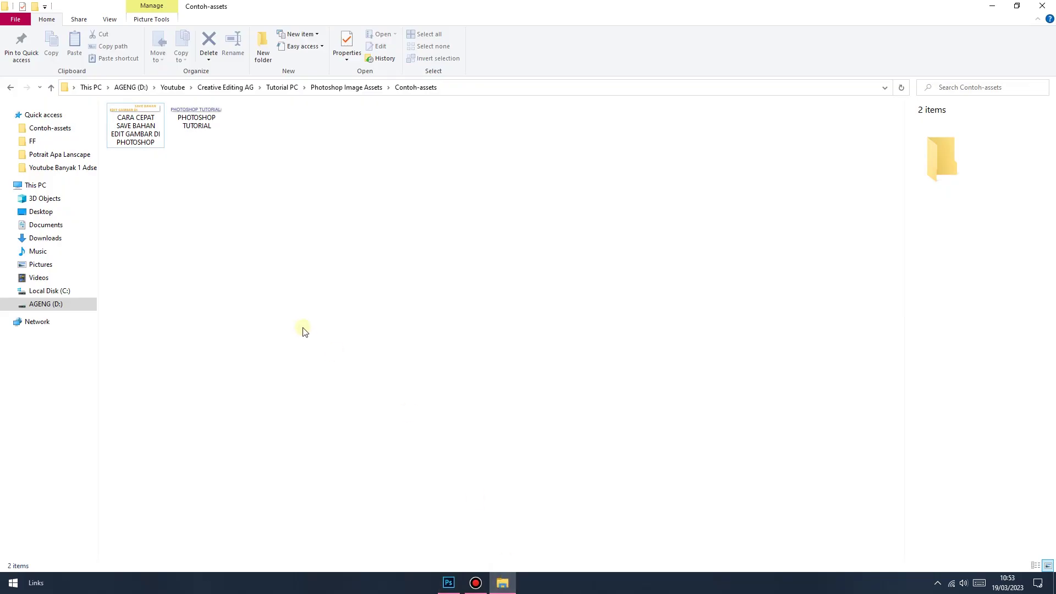
click(282, 87)
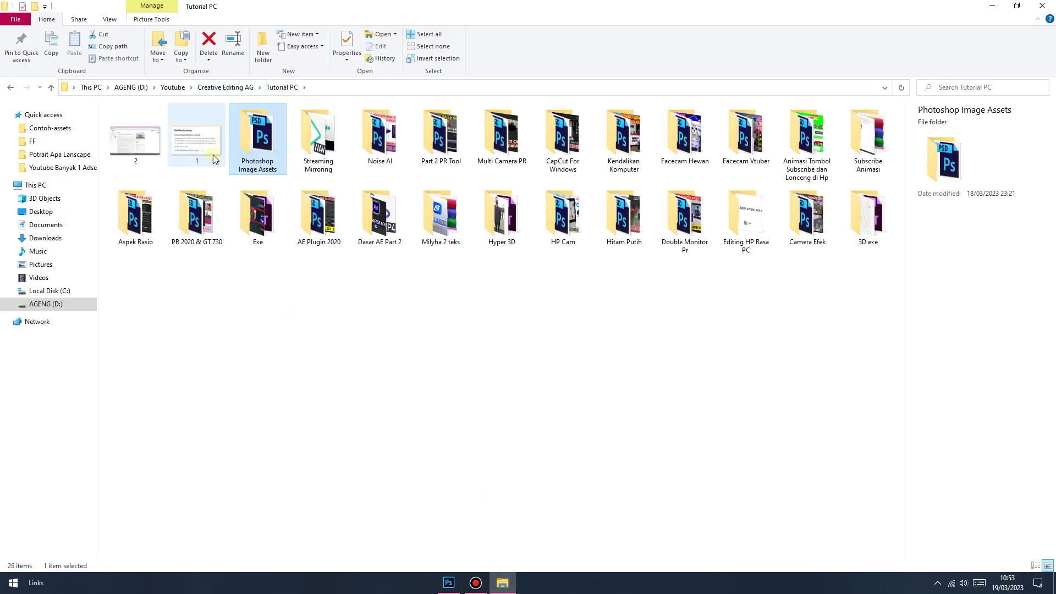
double_click(265, 154)
double_click(144, 158)
View the exported PHOTOSHOP TUTORIAL.png and the previous image in Photos, then return to Photoshop
click(198, 160)
double_click(198, 160)
key(Left)
click(1044, 9)
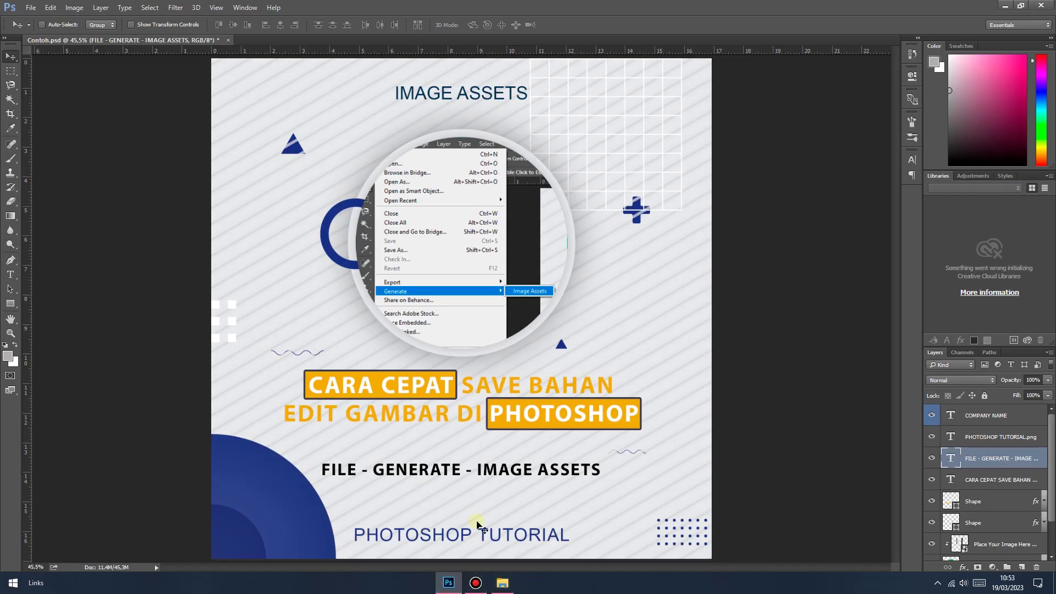
click(448, 583)
Toggle the highlight and magnifier layers, then add .png to the Place Your Image Here layer
scroll(1011, 528, down, 2)
click(933, 483)
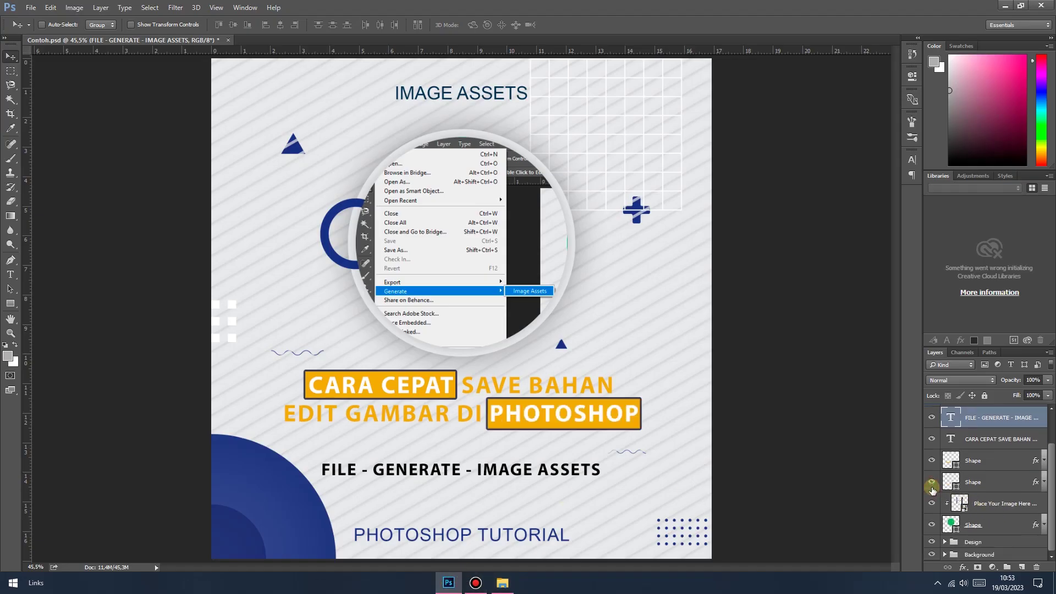
click(932, 524)
click(959, 505)
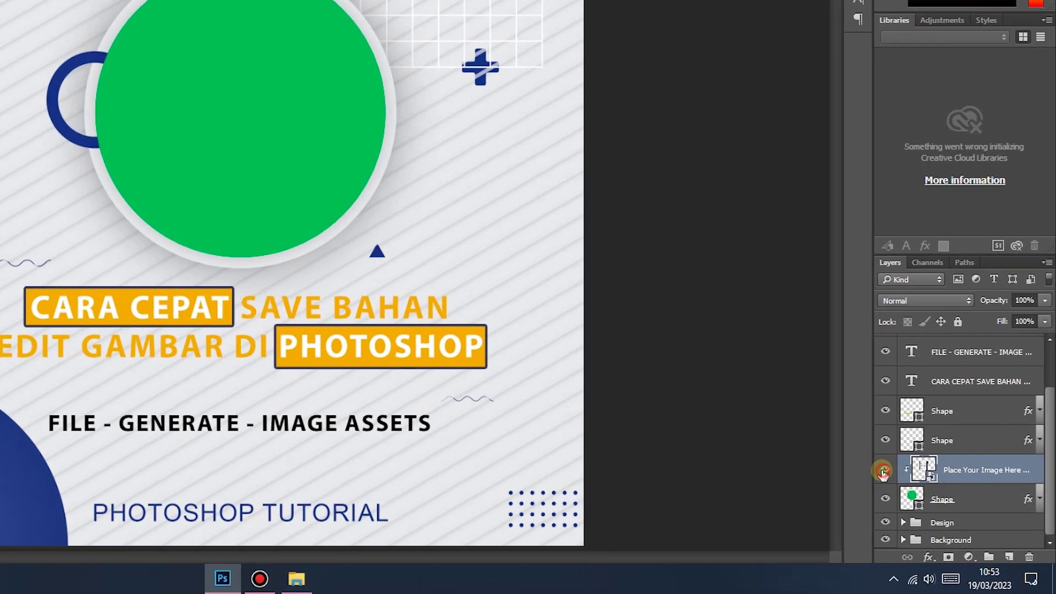
click(932, 503)
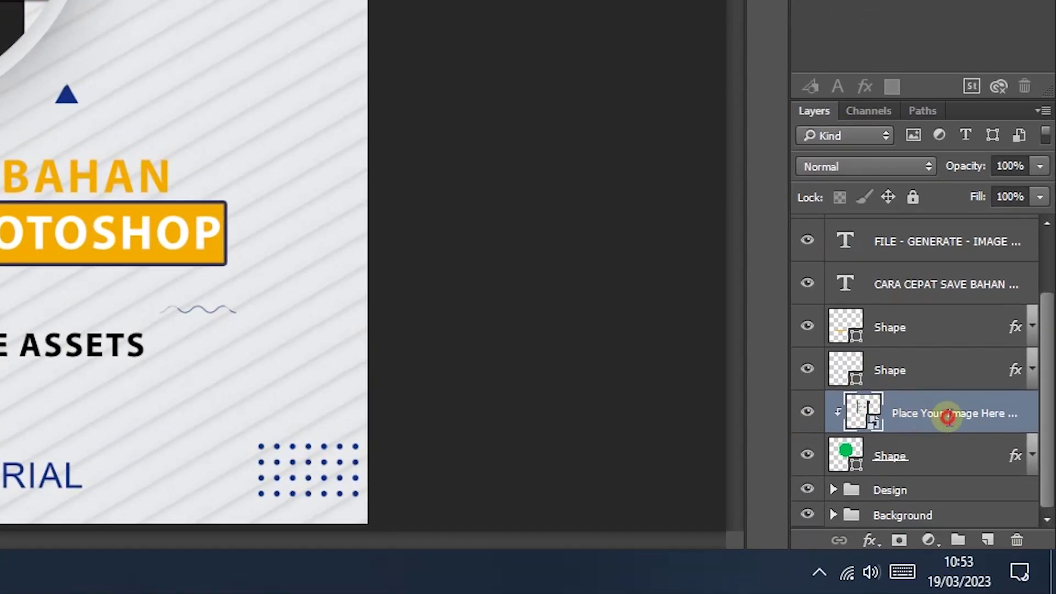
double_click(943, 415)
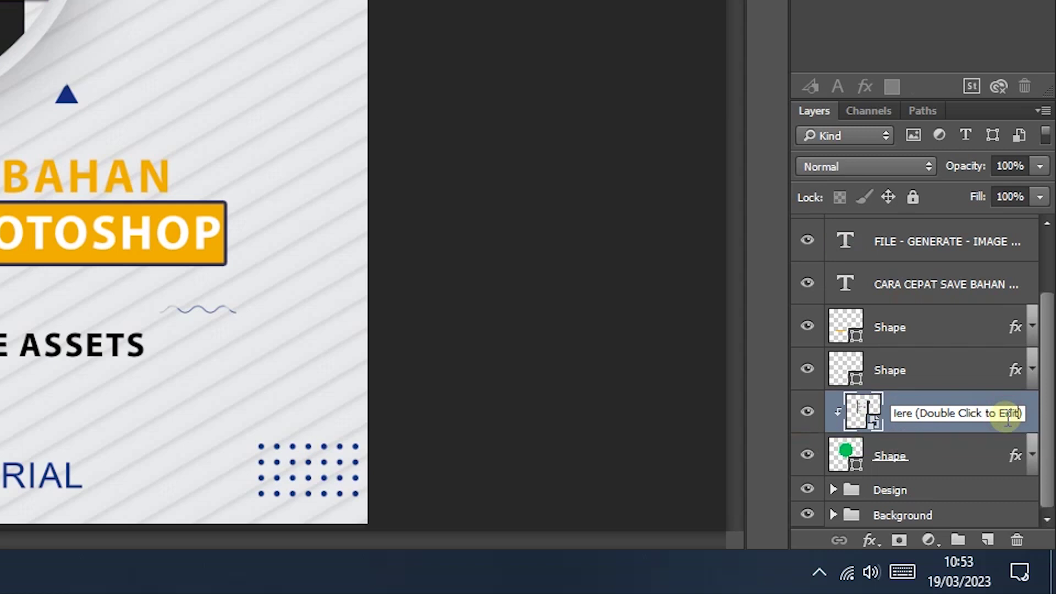
text(.png)
click(991, 526)
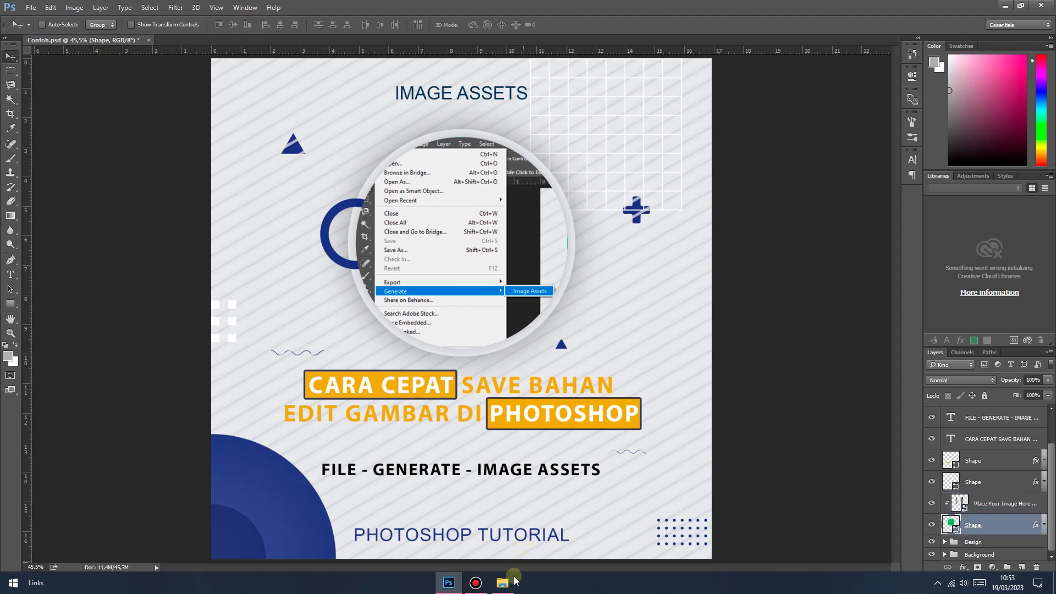
Preview the exported Place Your Image Here PNG from Contoh-assets, then return to Photoshop
click(514, 578)
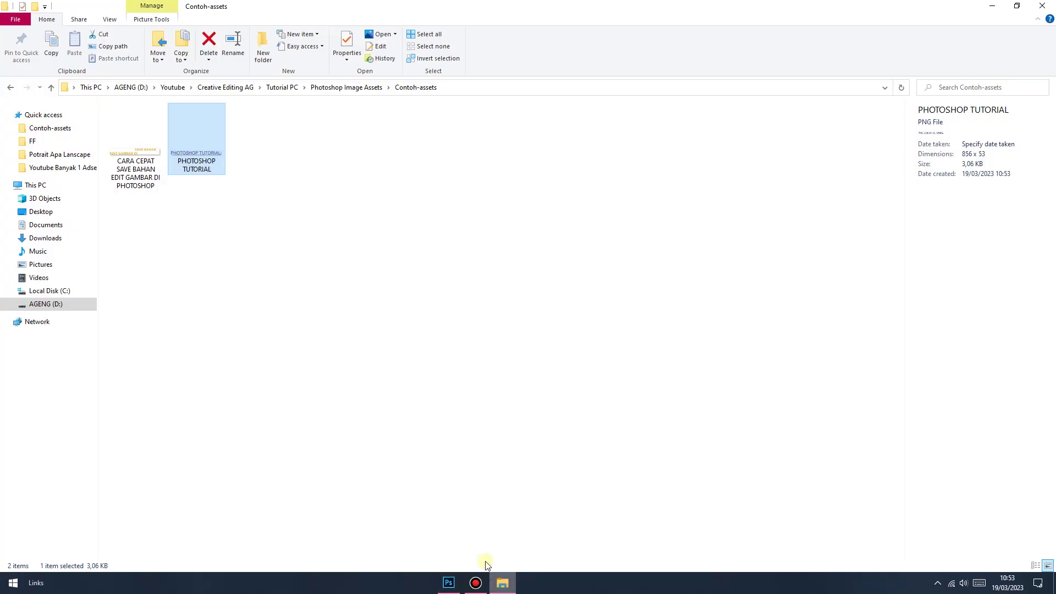
double_click(269, 139)
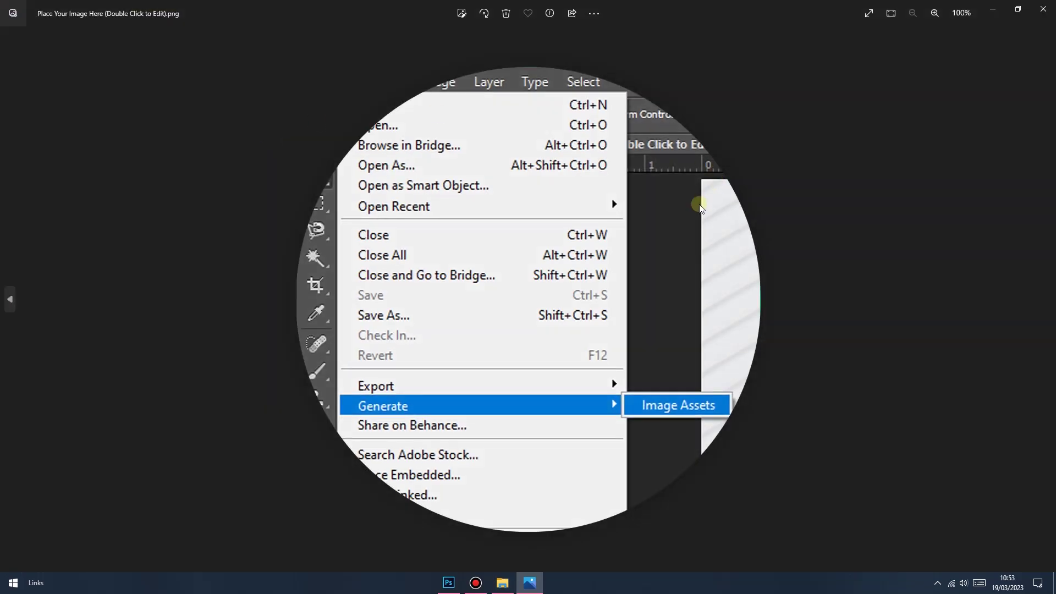
click(1043, 9)
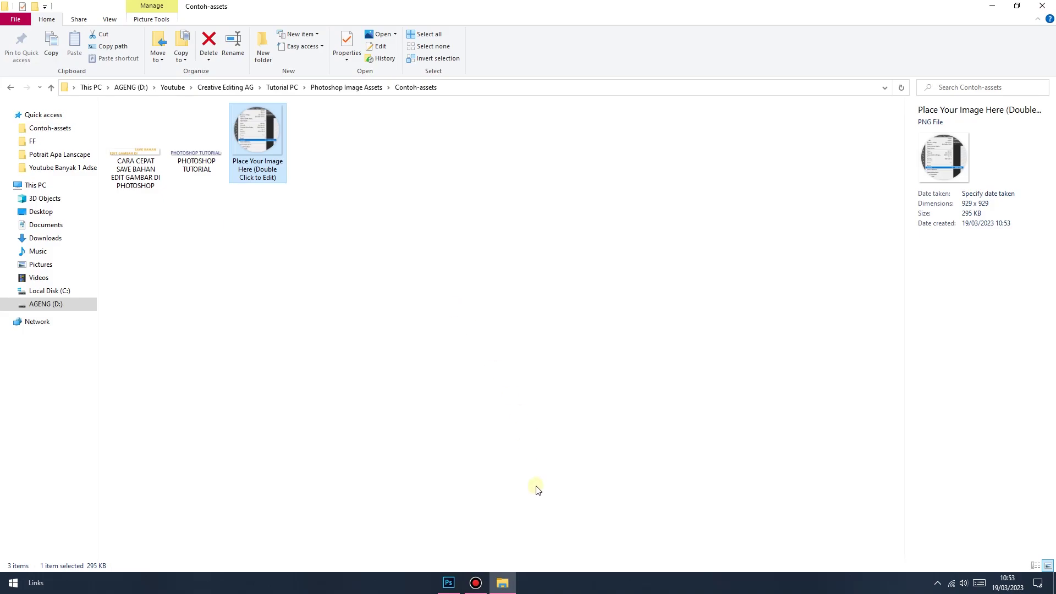
click(449, 582)
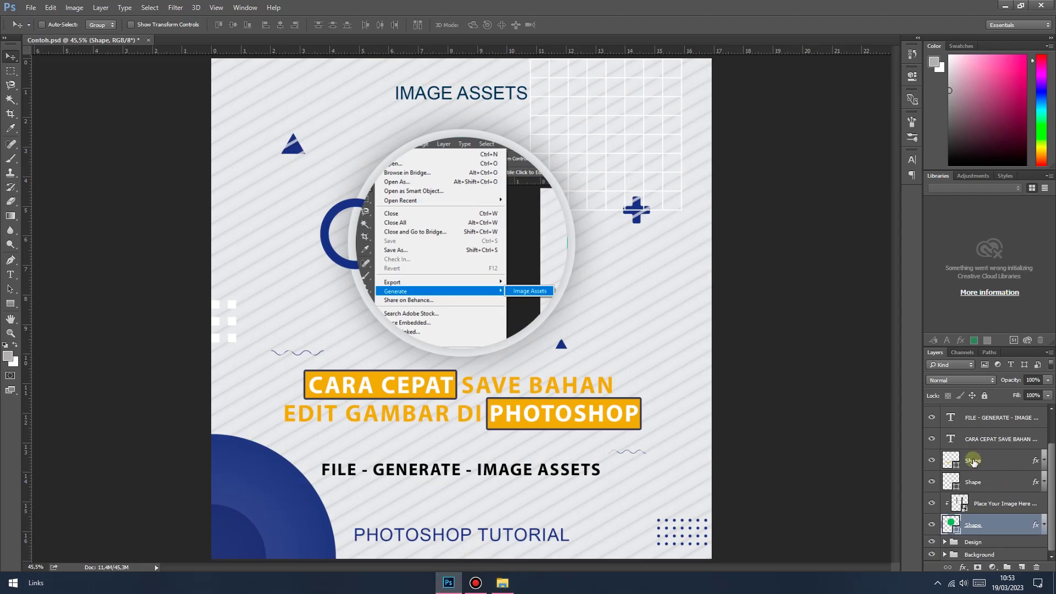
Append .jpg to the FILE - GENERATE - IMAGE ASSETS layer name and commit it
scroll(985, 479, up, 2)
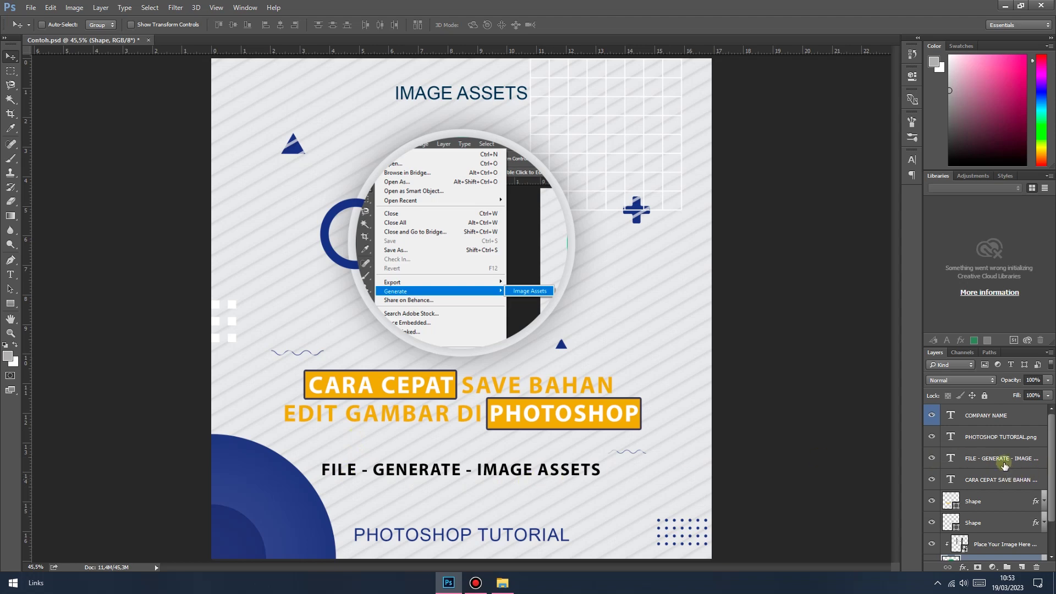
double_click(1003, 460)
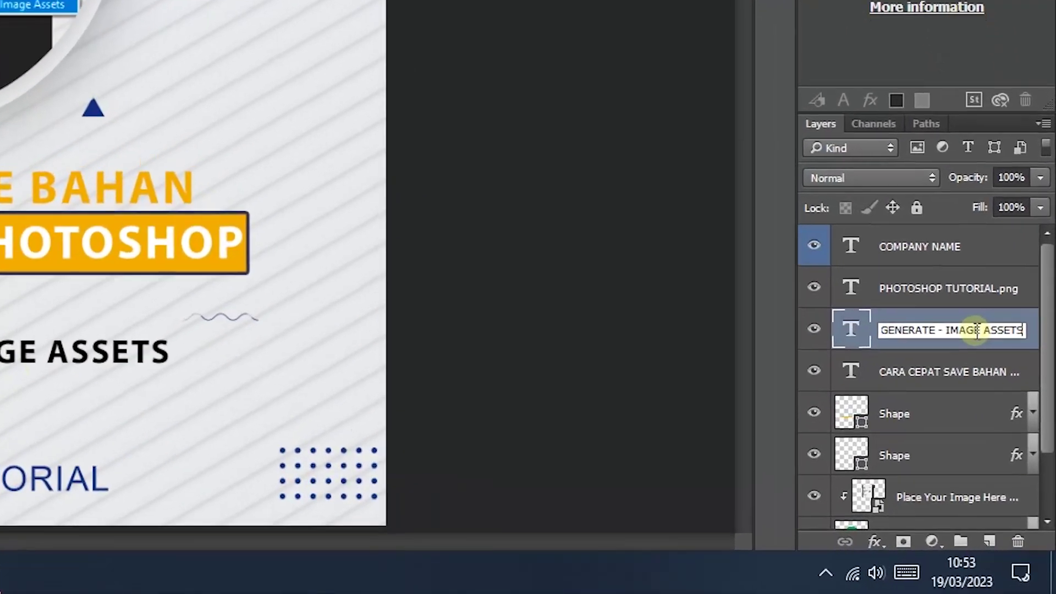
text(.jpg)
click(955, 368)
click(917, 323)
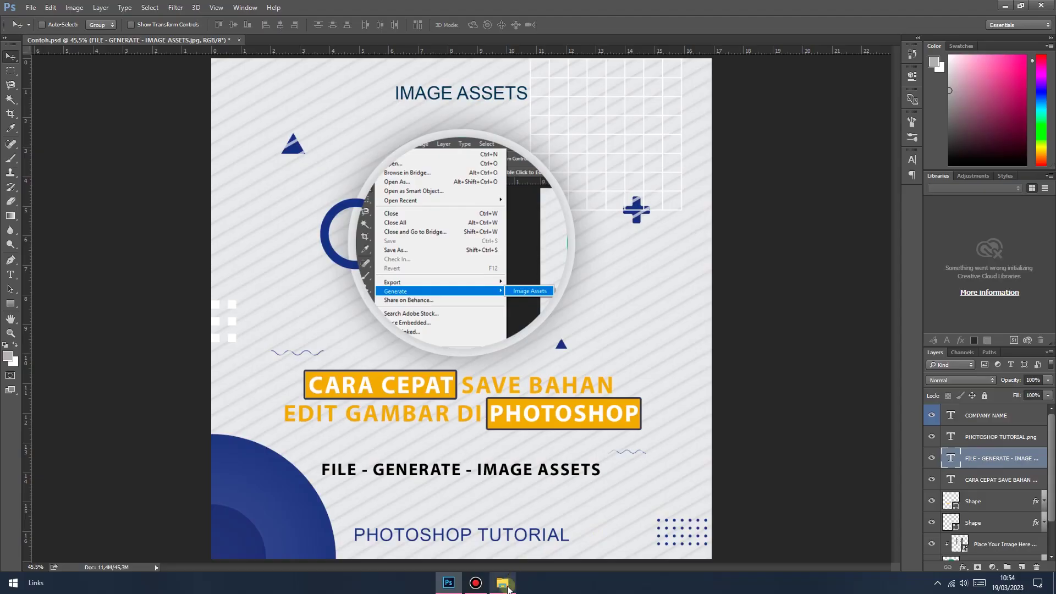
Preview the Place Your Image Here, FILE - GENERATE - IMAGE ASSETS and PHOTOSHOP TUTORIAL exports in Photos
click(509, 588)
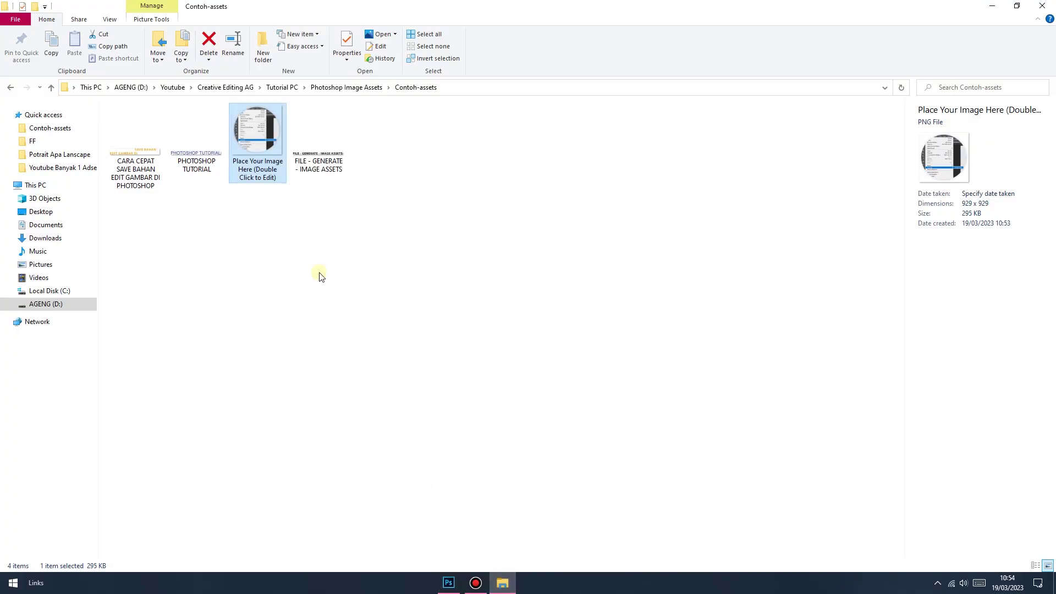
double_click(300, 152)
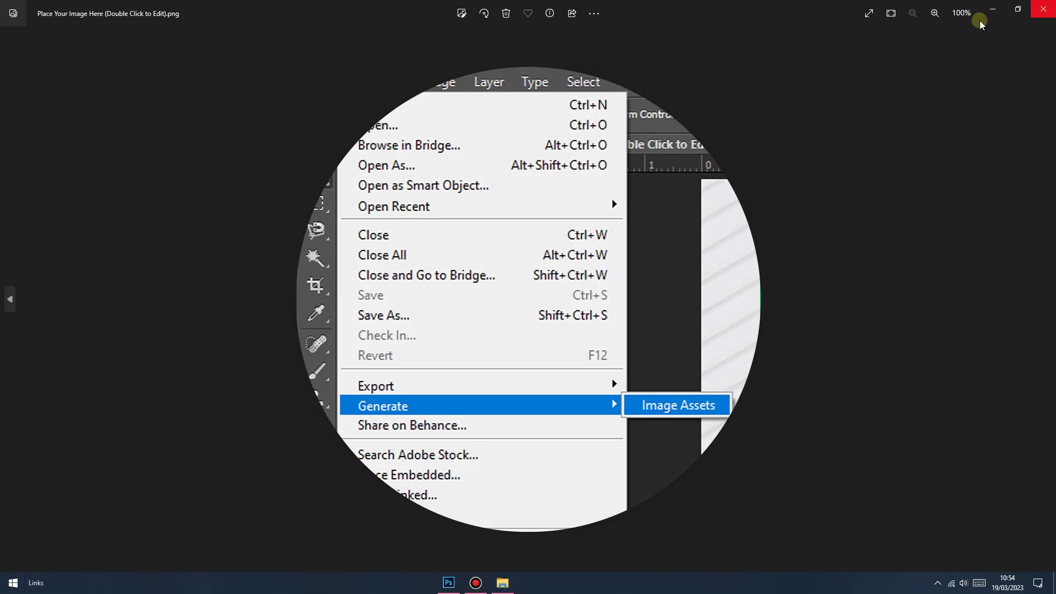
click(1044, 9)
double_click(192, 161)
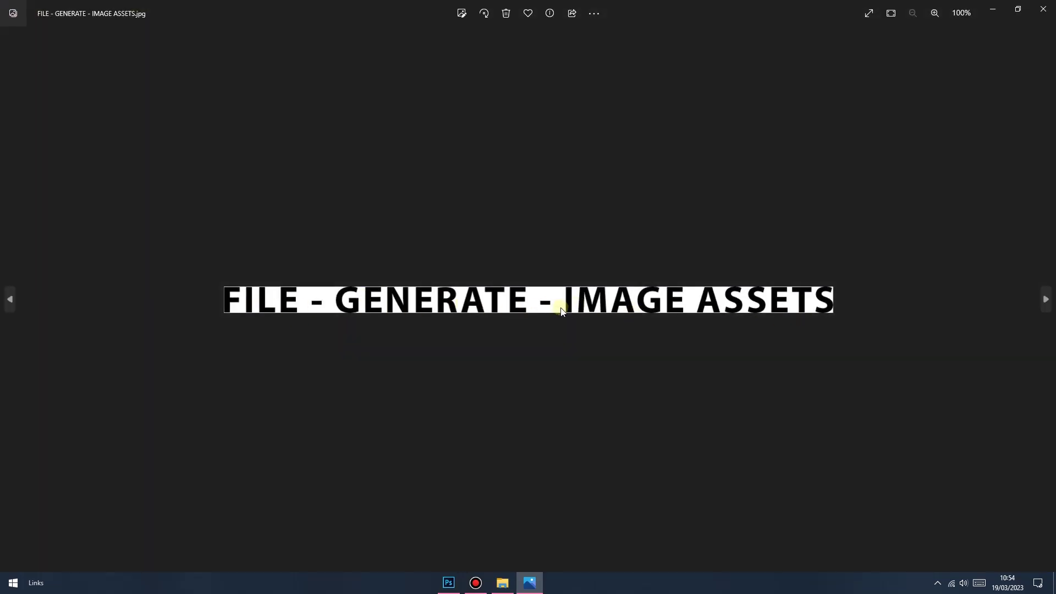
click(1043, 9)
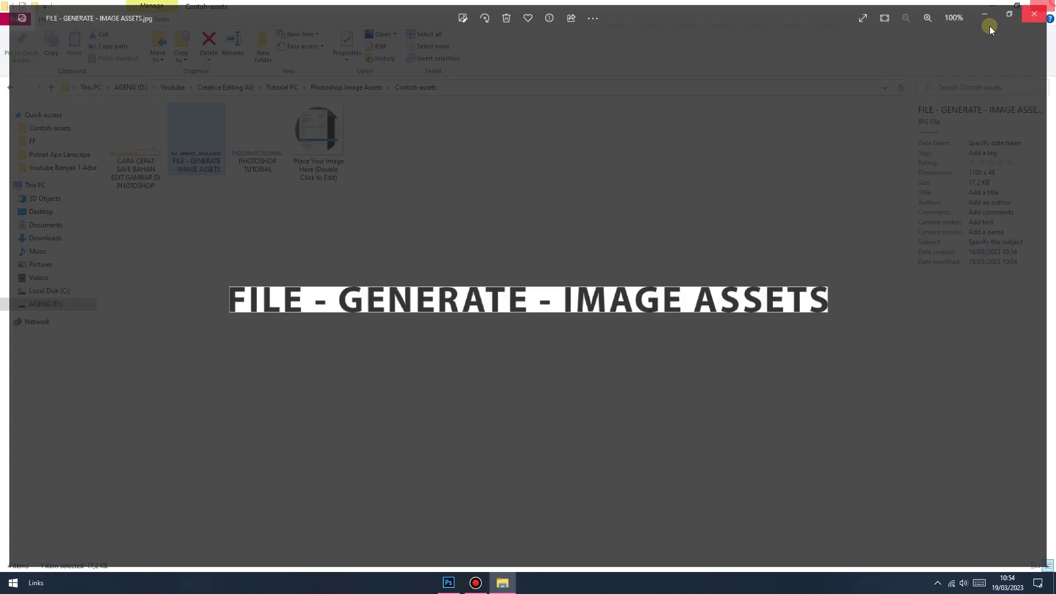
double_click(259, 146)
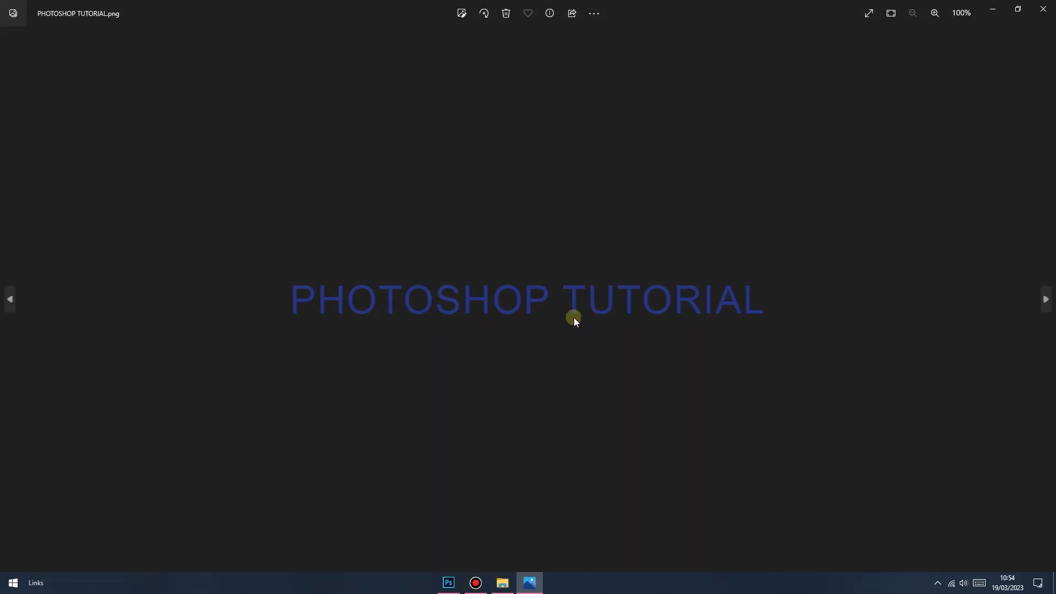
click(1043, 9)
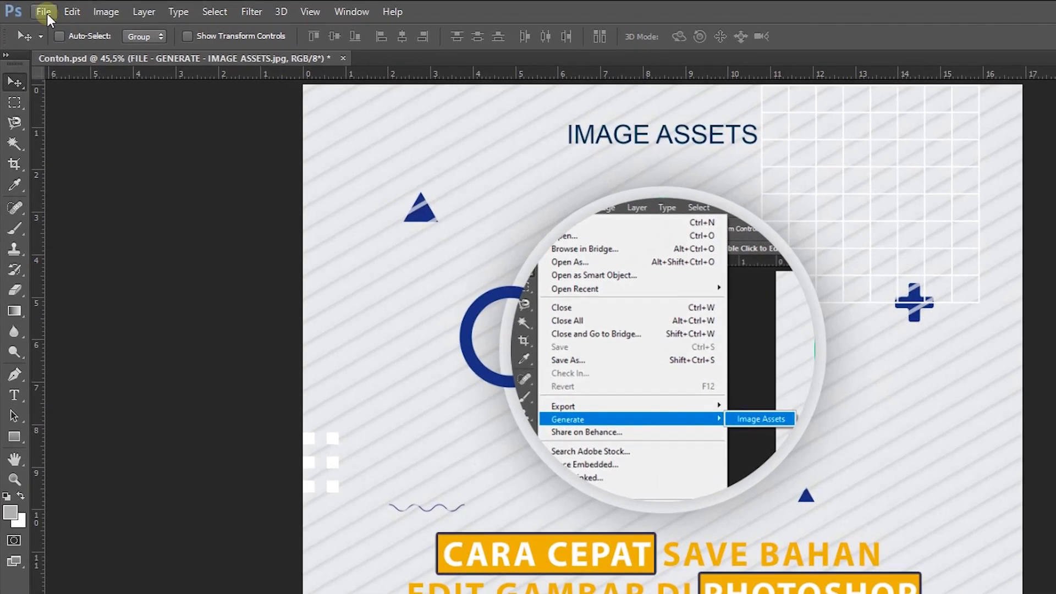
Re-check File > Generate > Image Assets so automatic generation stays enabled
click(32, 8)
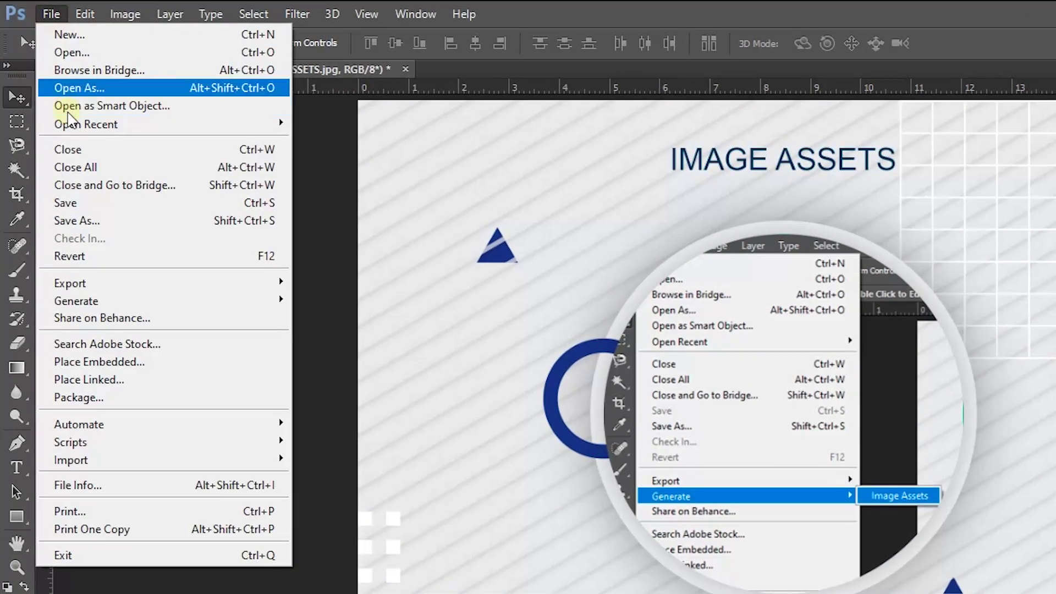
mouse_move(76, 300)
click(332, 302)
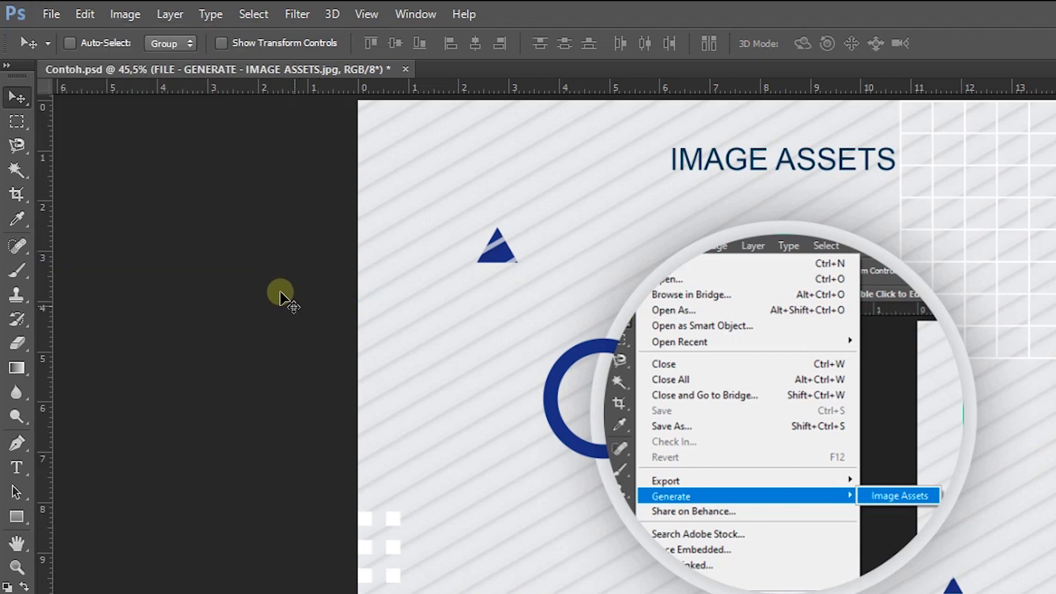
click(49, 15)
click(311, 302)
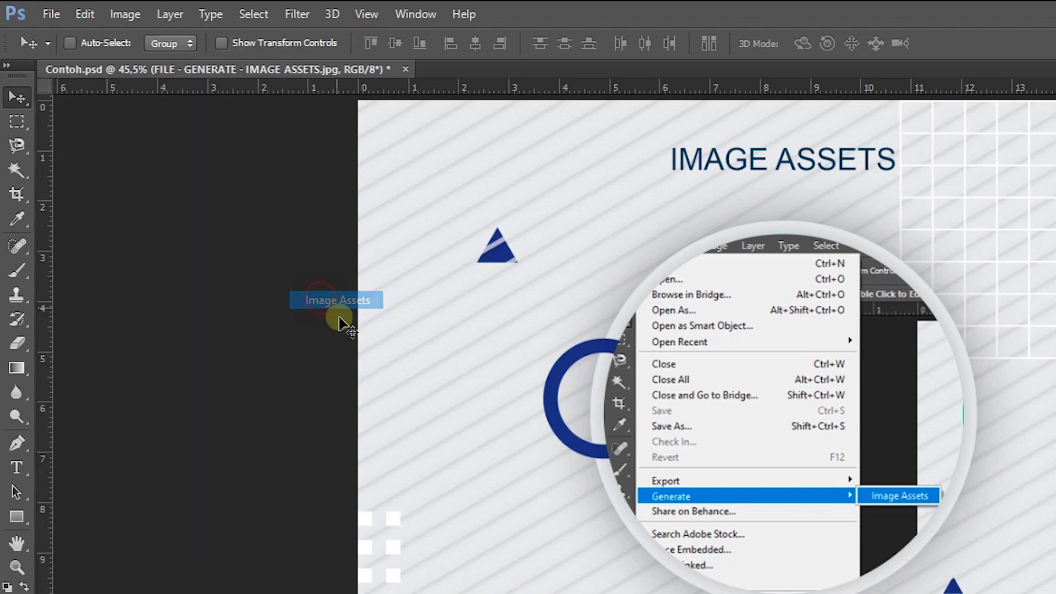